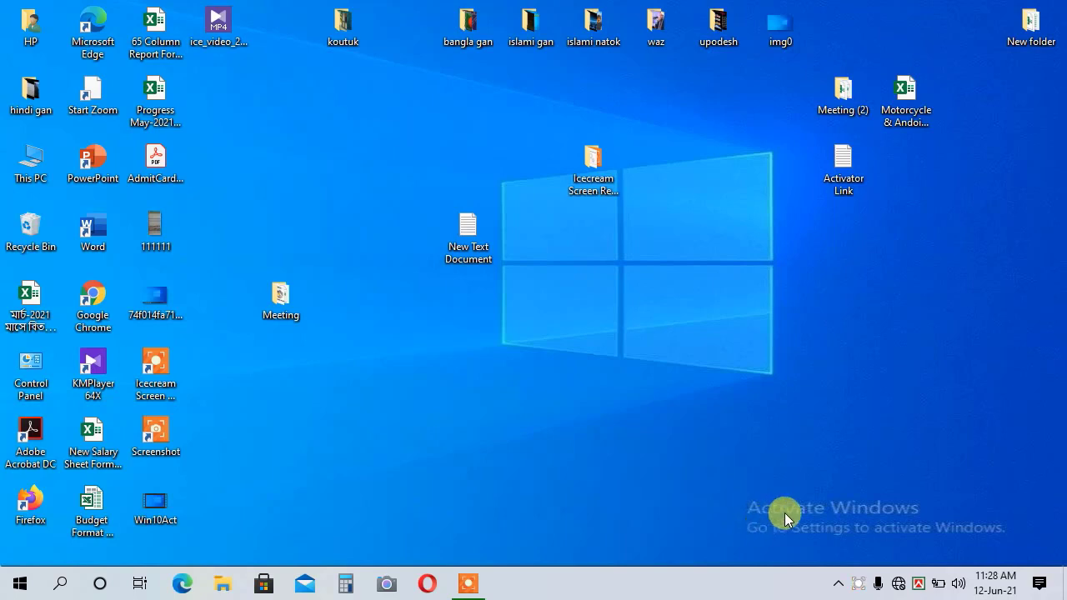
- View the properties of This PC to check the Windows activation status
mouse_move(853, 542)
mouse_down()
mouse_move(898, 533)
mouse_move(847, 492)
mouse_up()
click(36, 347)
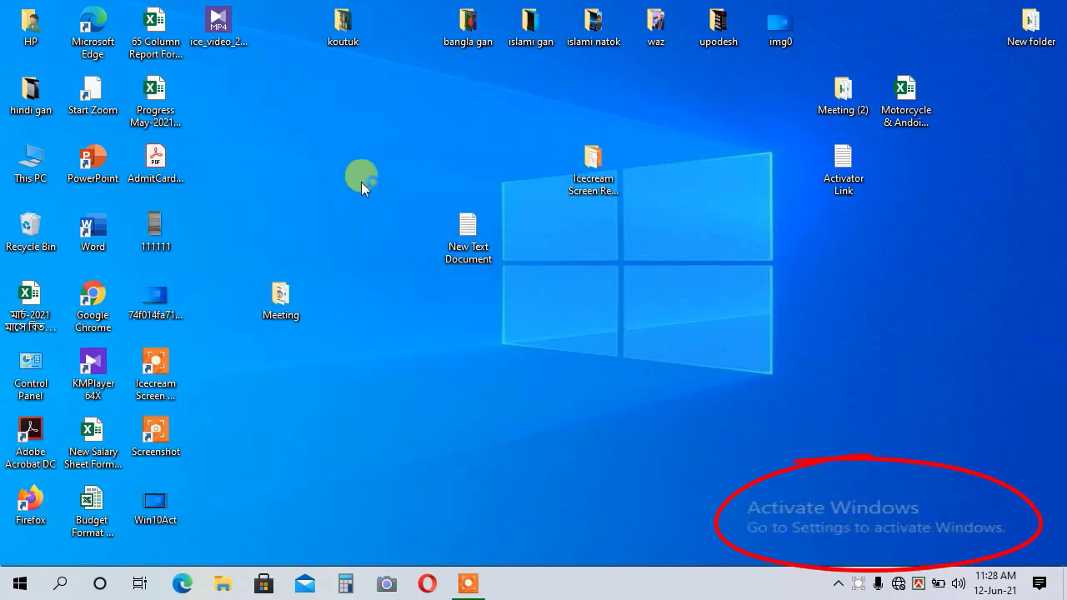
right_click(31, 171)
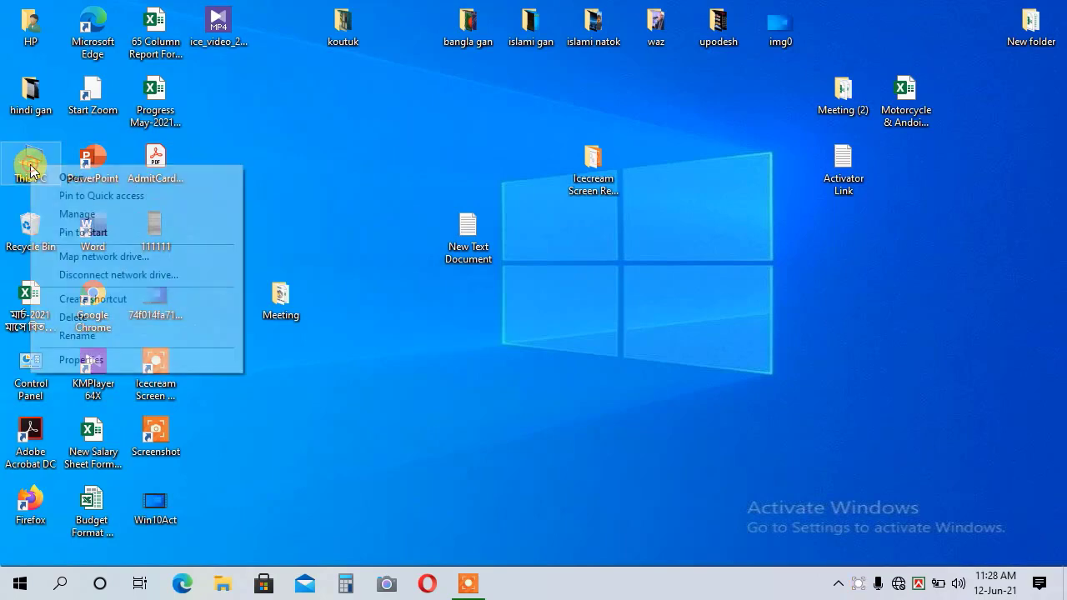
click(100, 361)
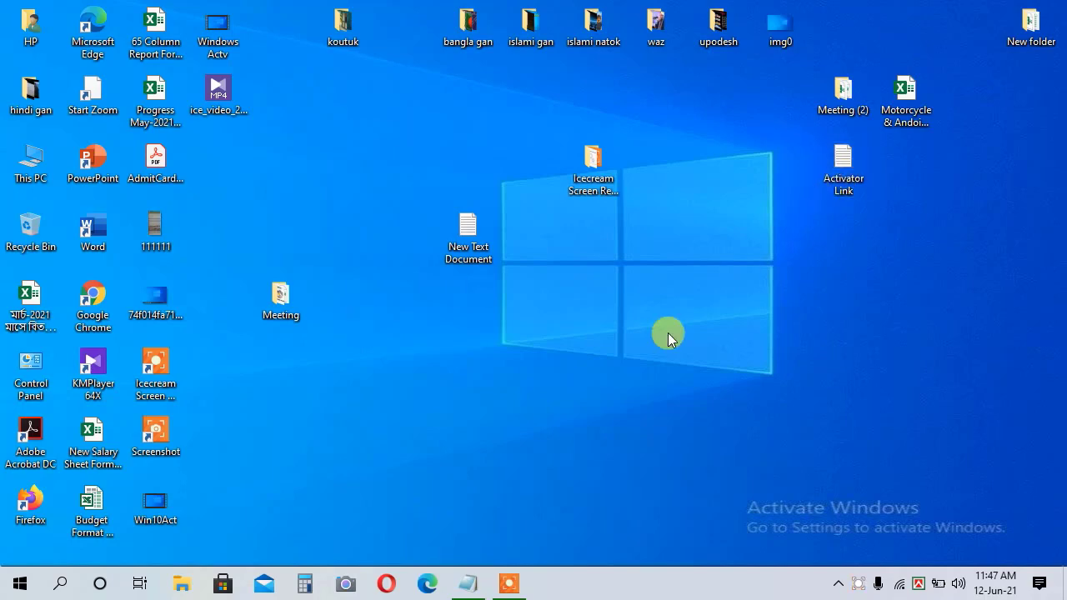
- Copy the whole download link from the Activator Link text file on the desktop and minimize the file's window
click(836, 167)
double_click(836, 166)
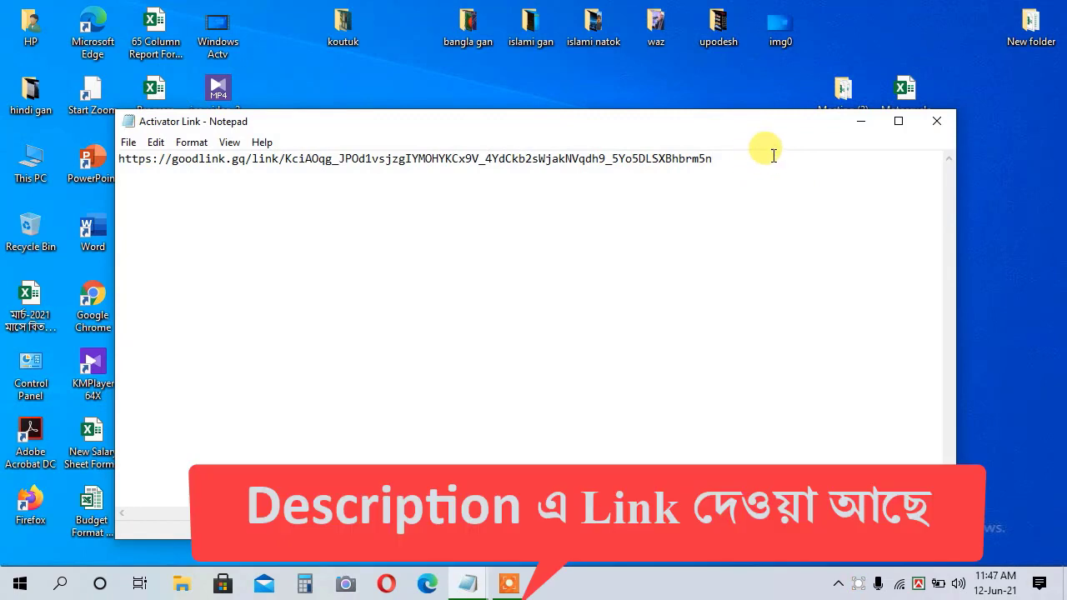
drag(733, 158, 116, 159)
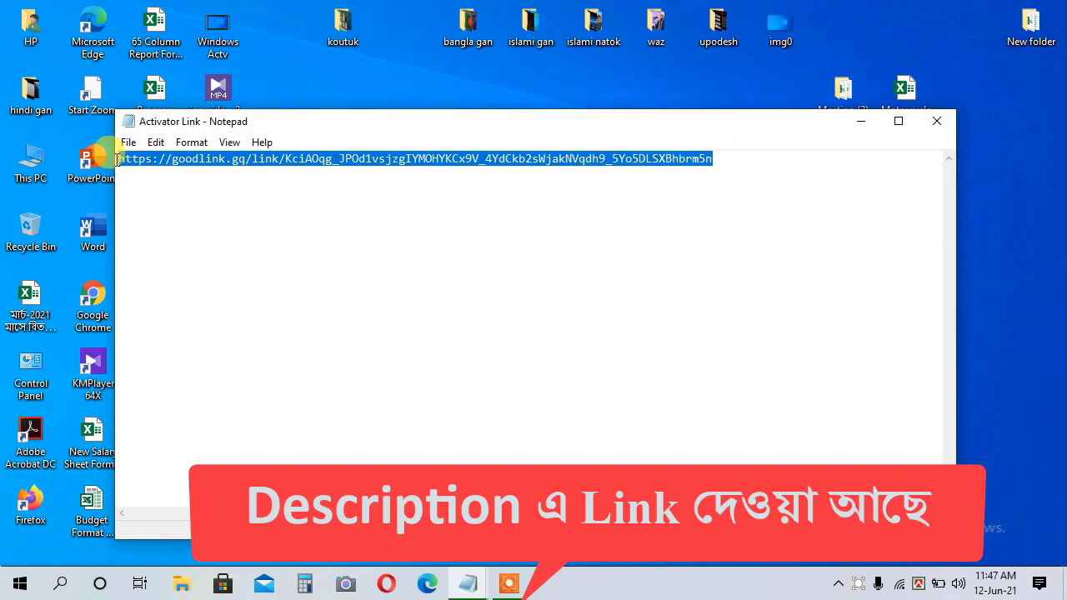
right_click(267, 164)
click(302, 214)
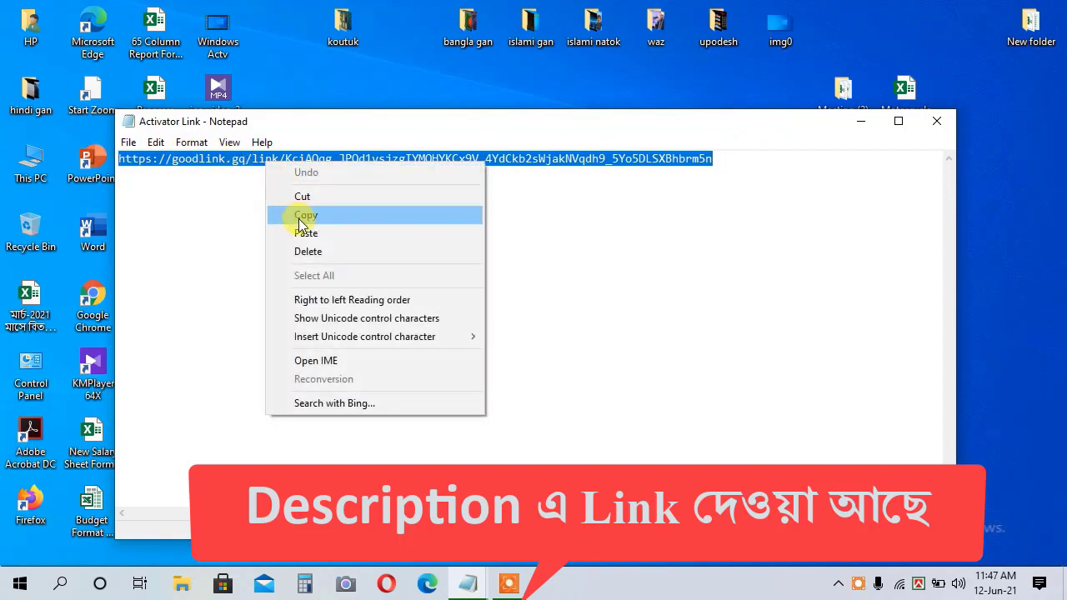
click(861, 121)
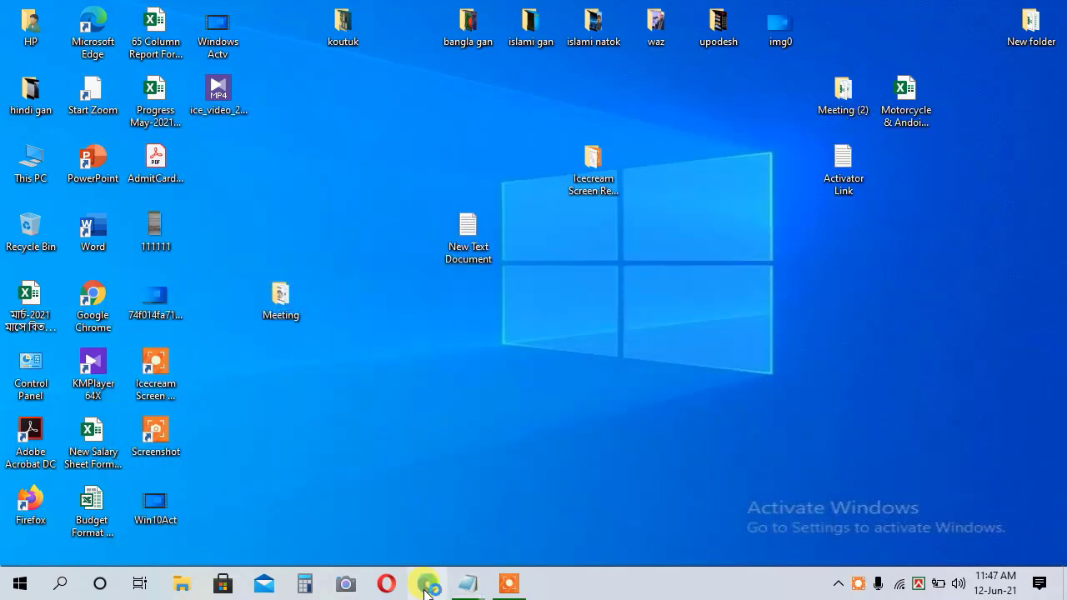
- Switch to Microsoft Edge and load the copied link
click(425, 588)
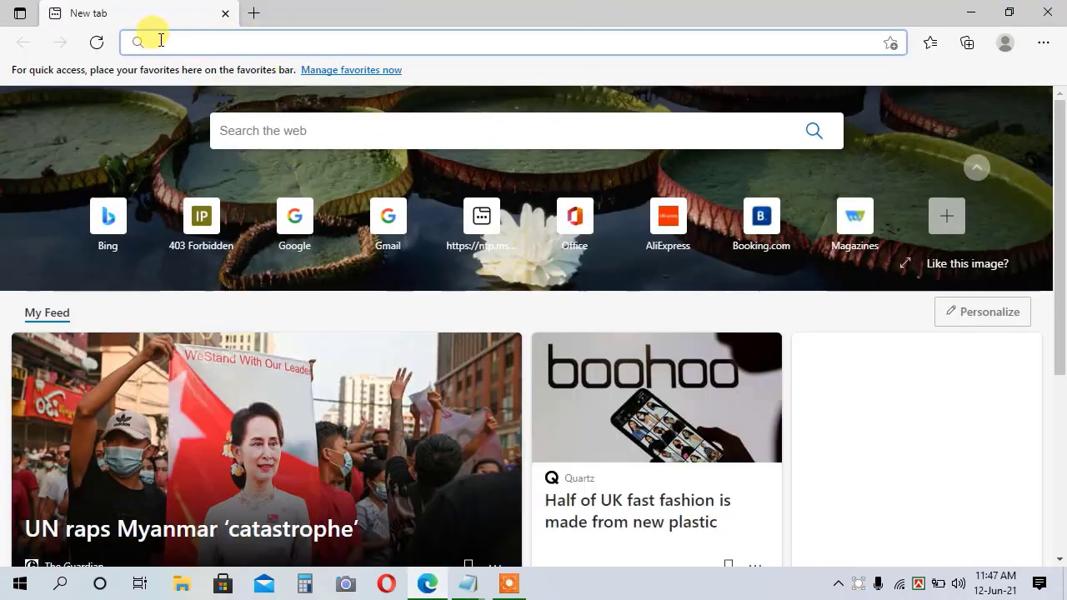
right_click(170, 41)
click(223, 204)
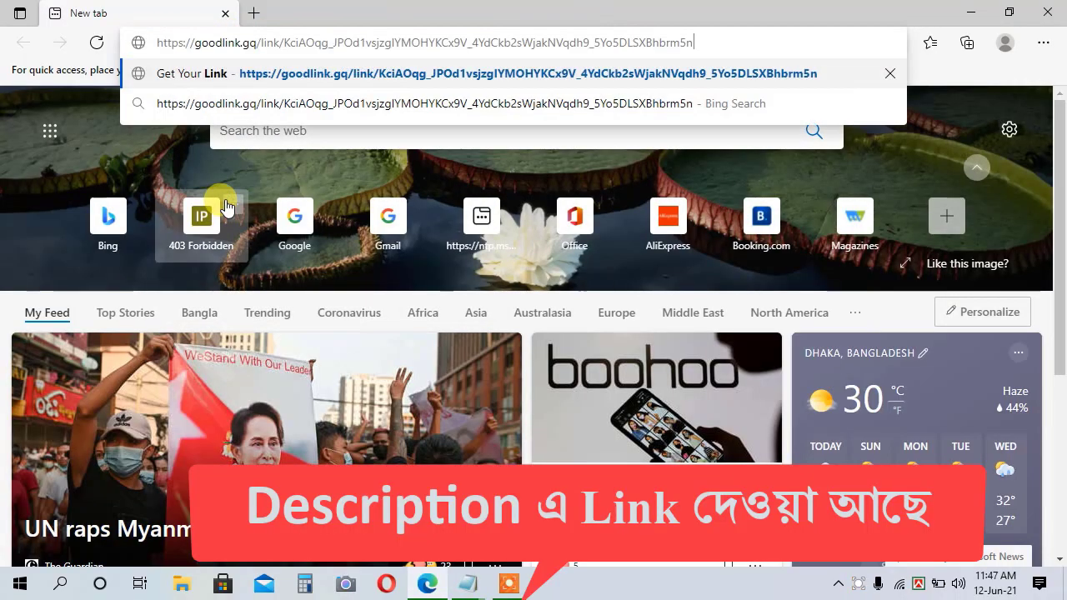
key(Return)
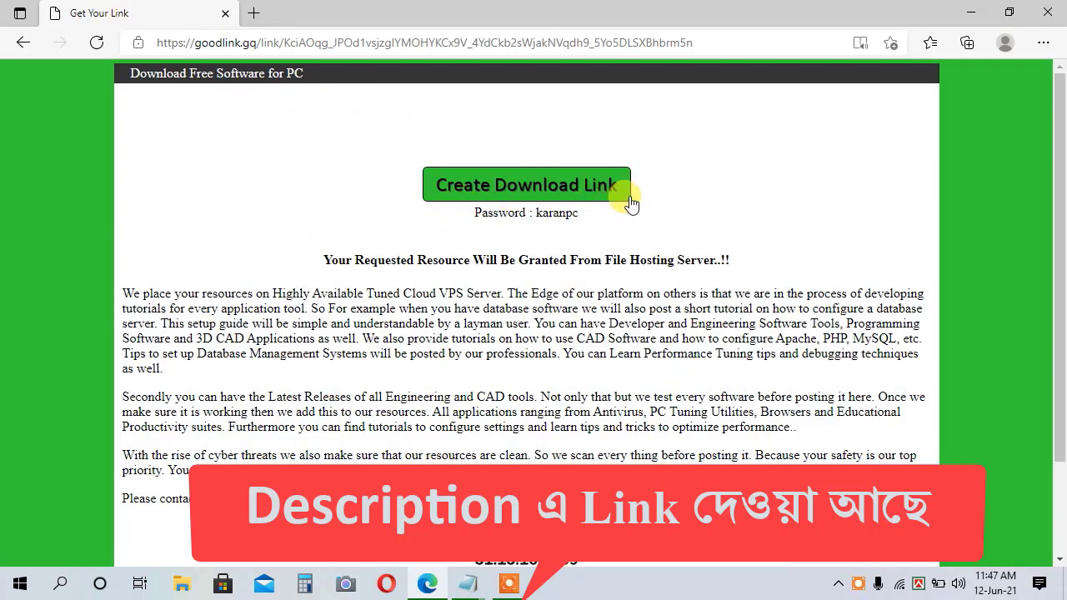
- Create the download link, download AAct.4.2.Portable.rar and show the file in its folder
click(542, 191)
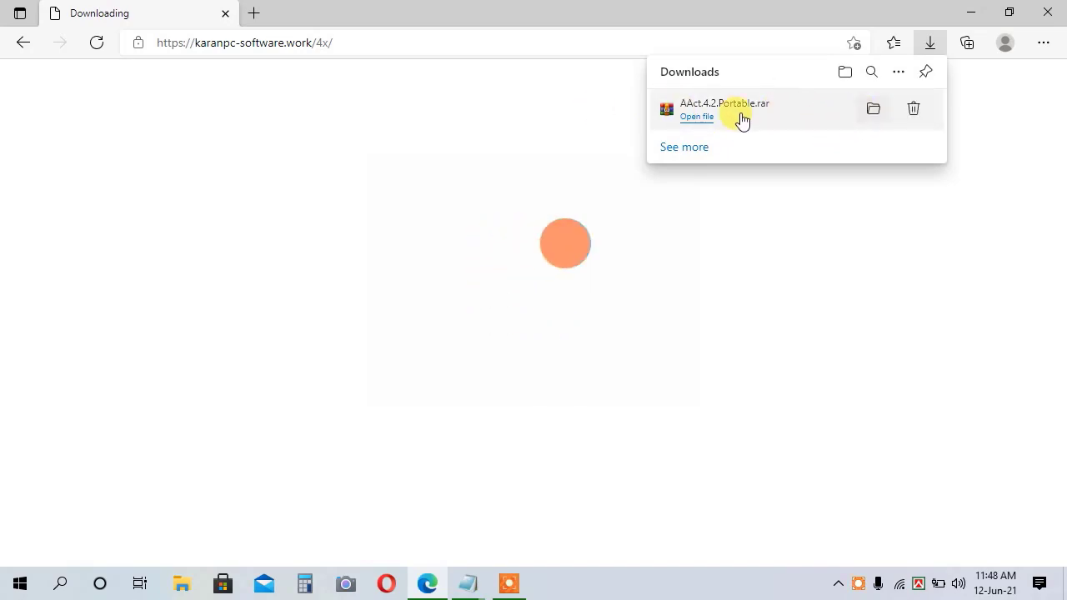
click(876, 116)
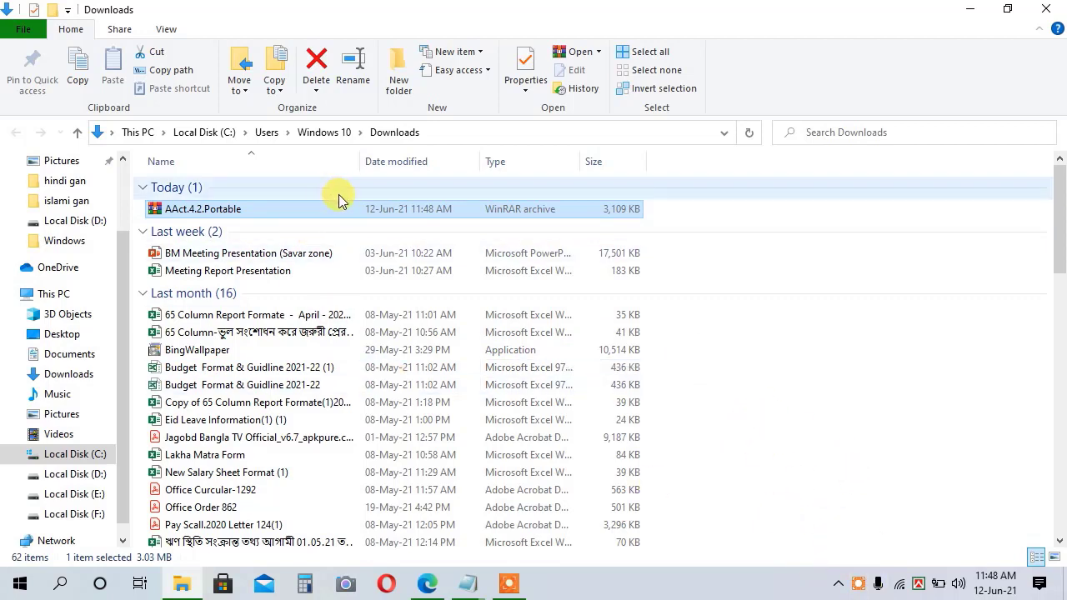
- Switch real-time protection on and back off in the Virus & threat protection settings, closing Windows Security when finished
click(840, 586)
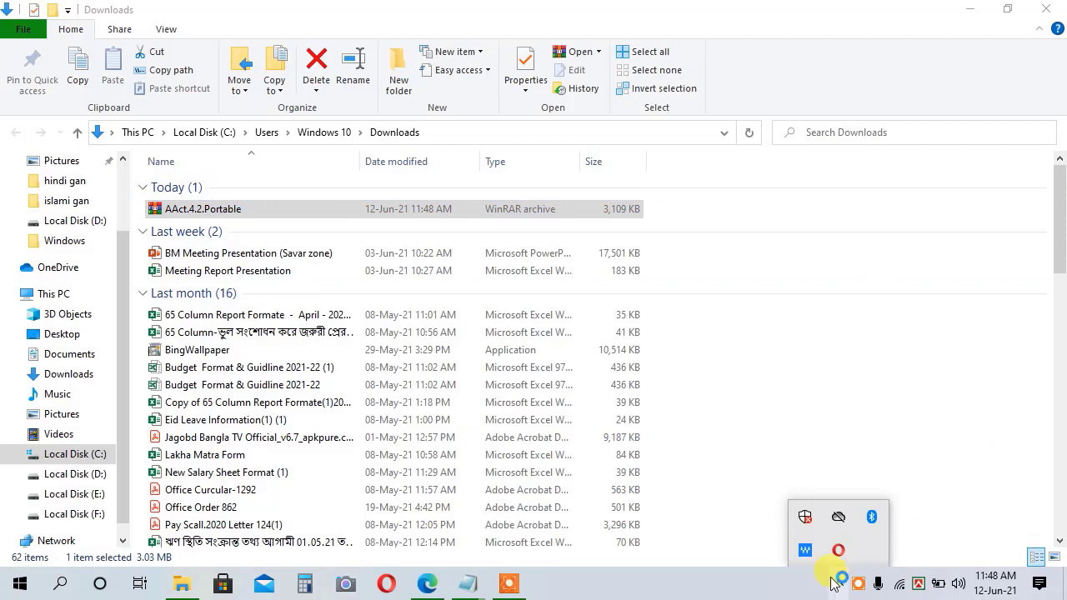
right_click(805, 519)
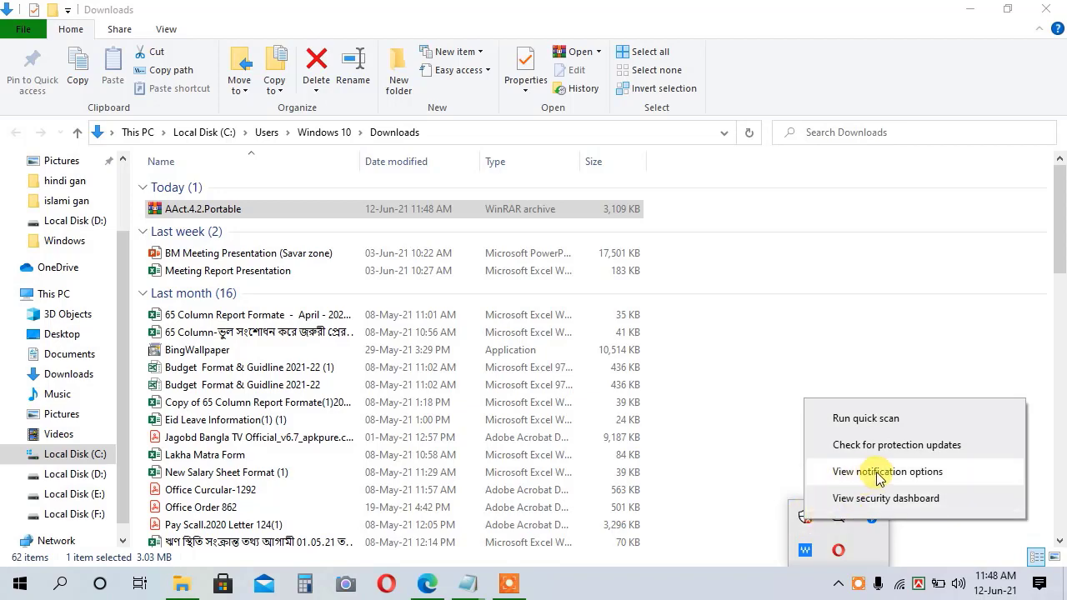
click(924, 473)
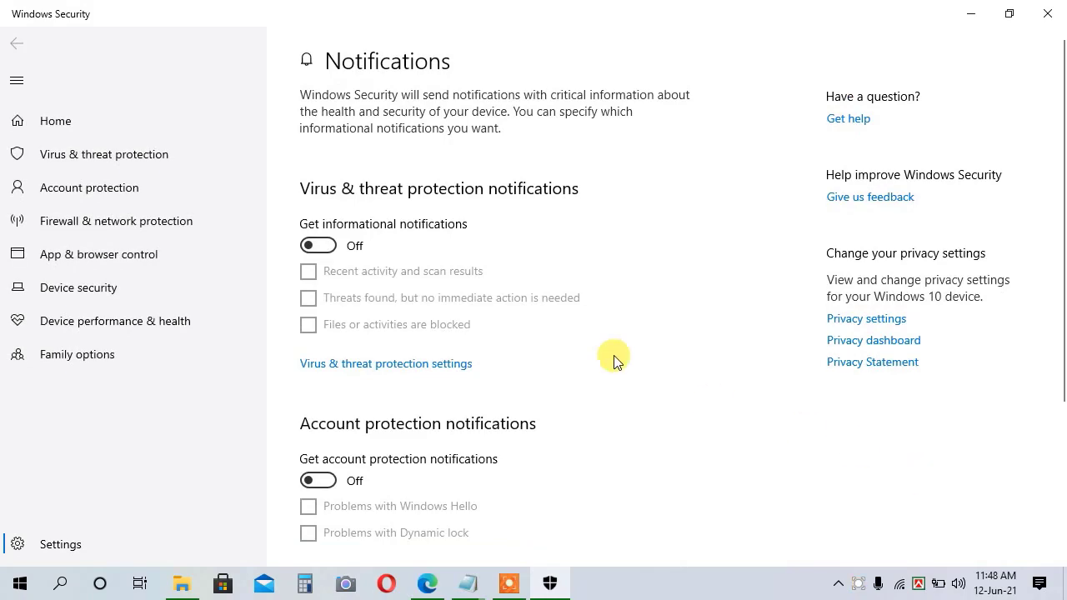
click(395, 364)
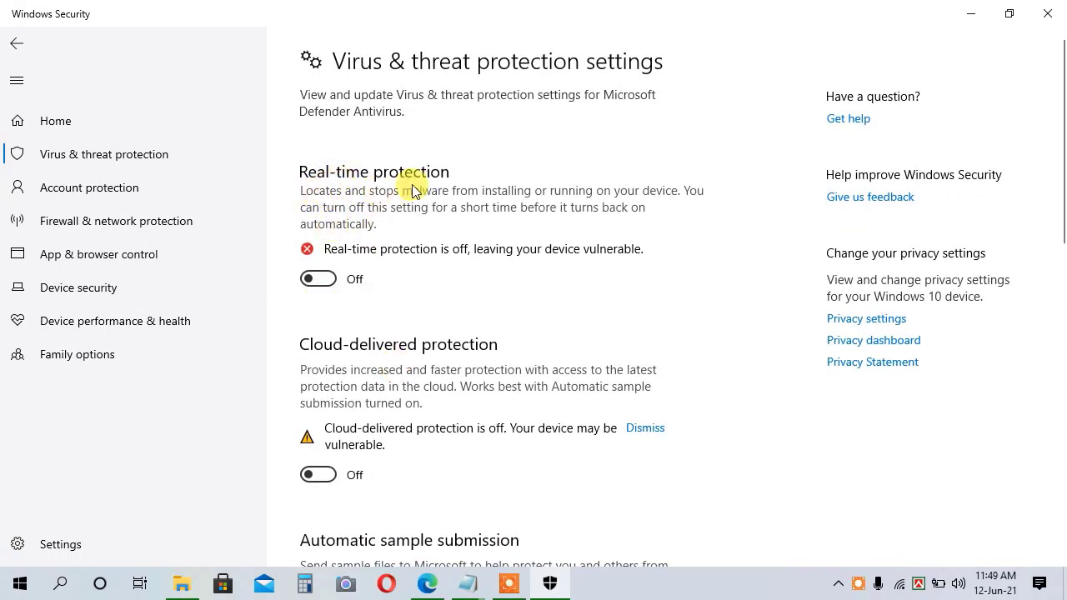
click(322, 279)
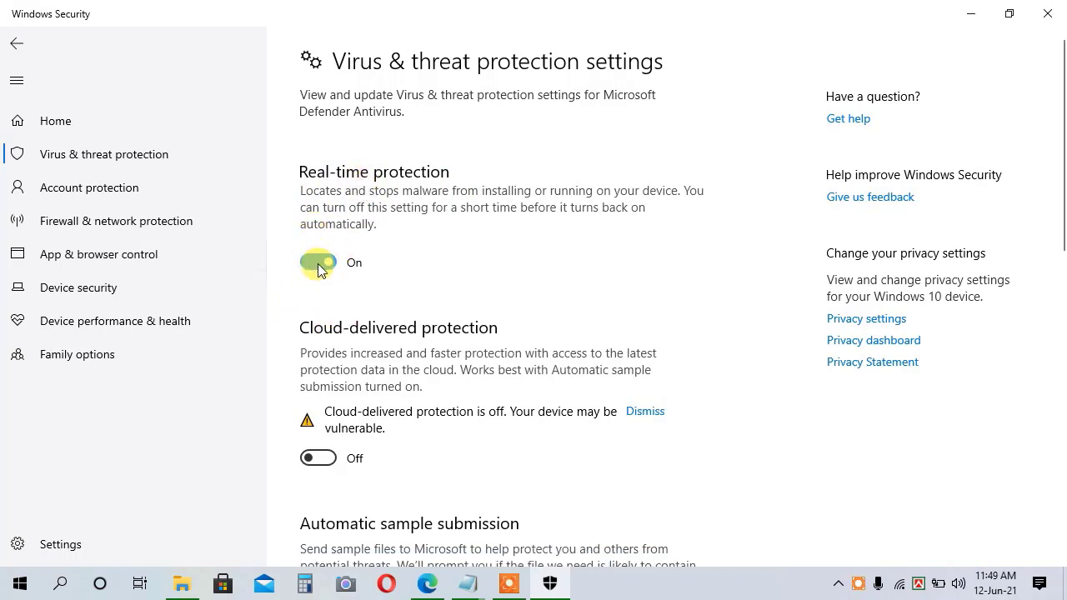
click(321, 267)
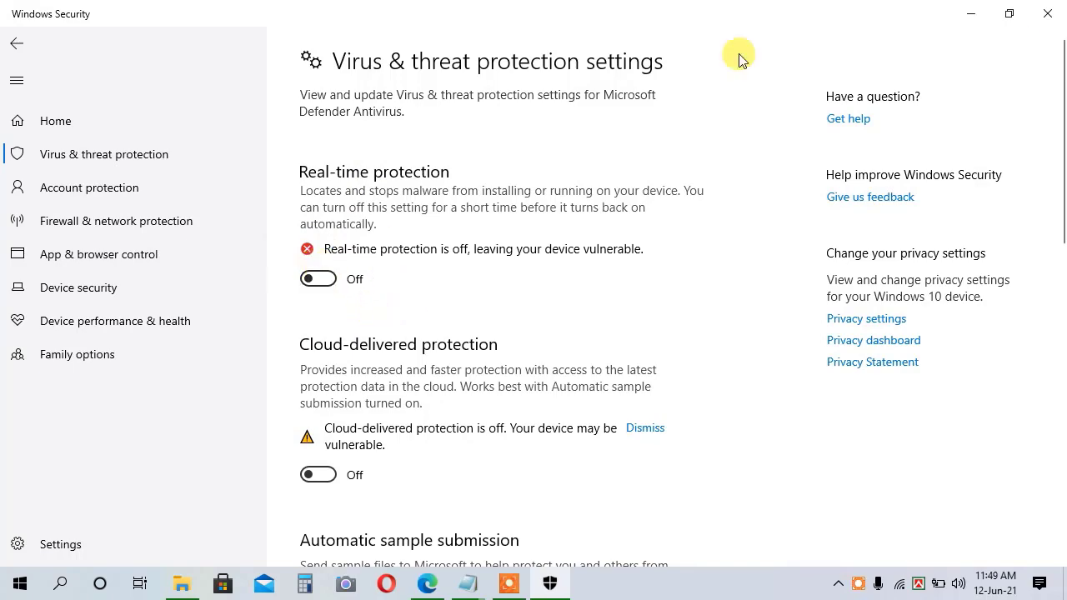
click(1043, 13)
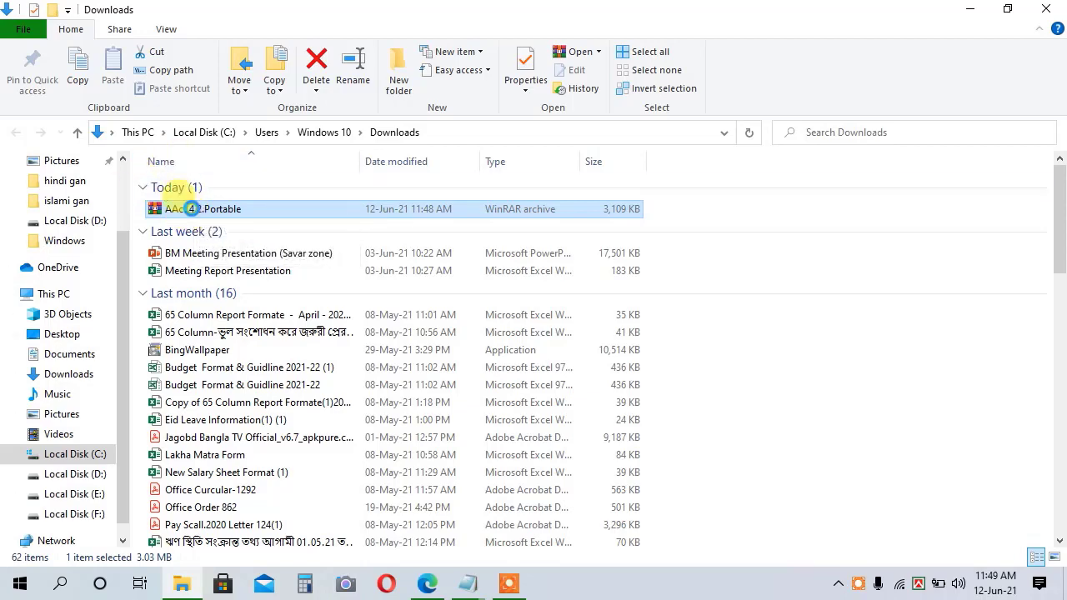
- Extract the AAct.4.2.Portable archive in Downloads with WinRAR and close the archive
double_click(192, 208)
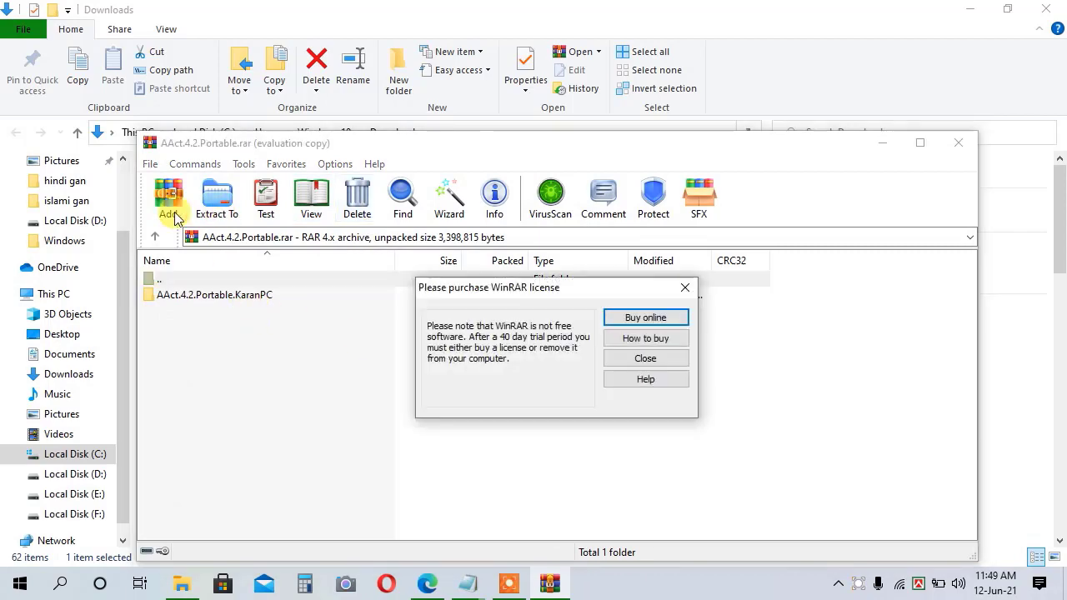
click(645, 359)
click(218, 200)
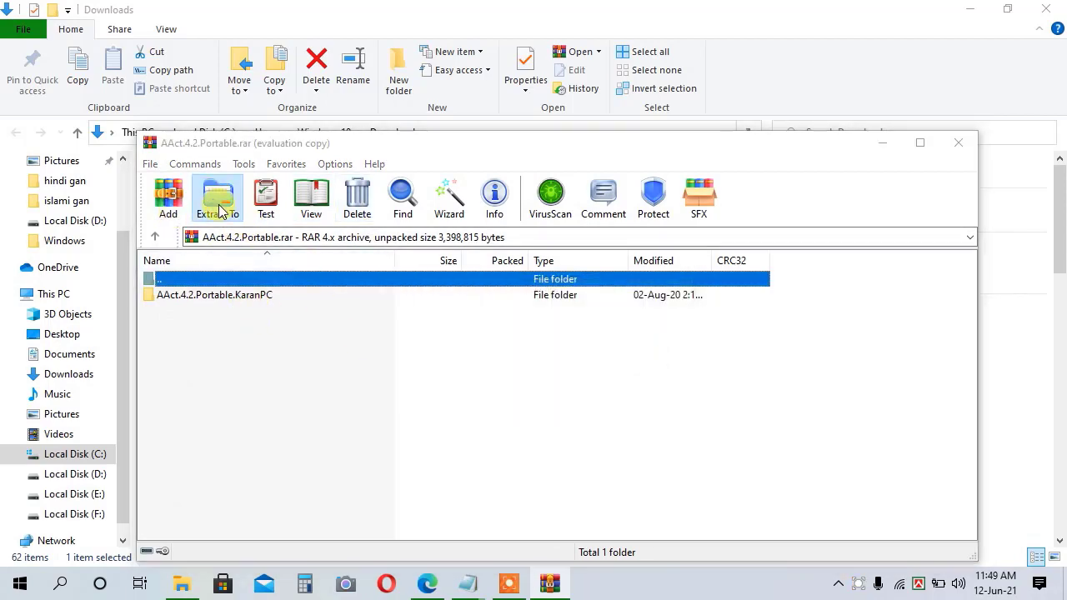
click(610, 527)
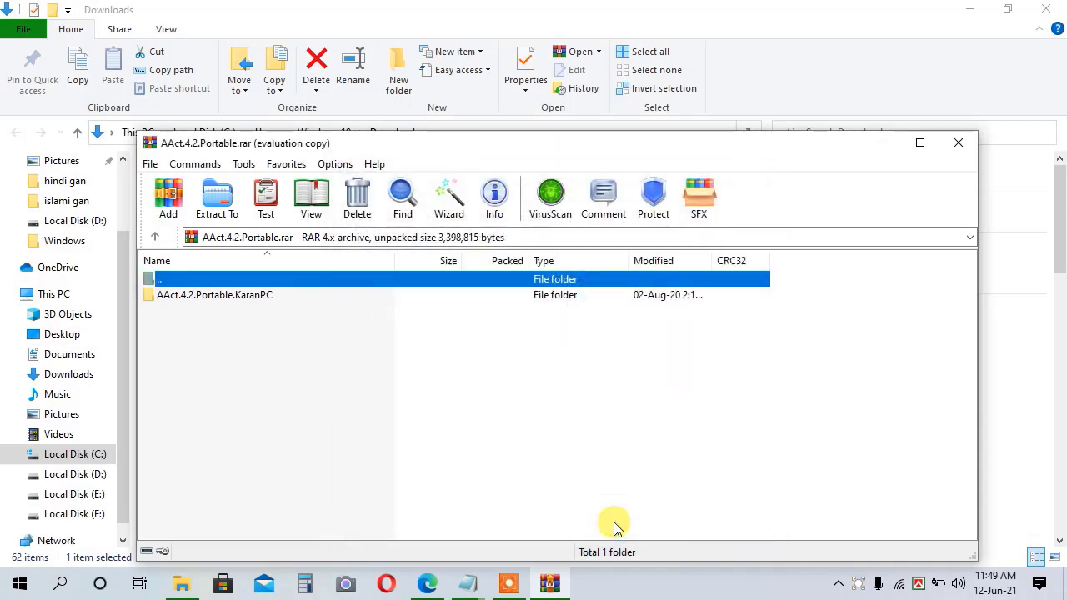
click(956, 143)
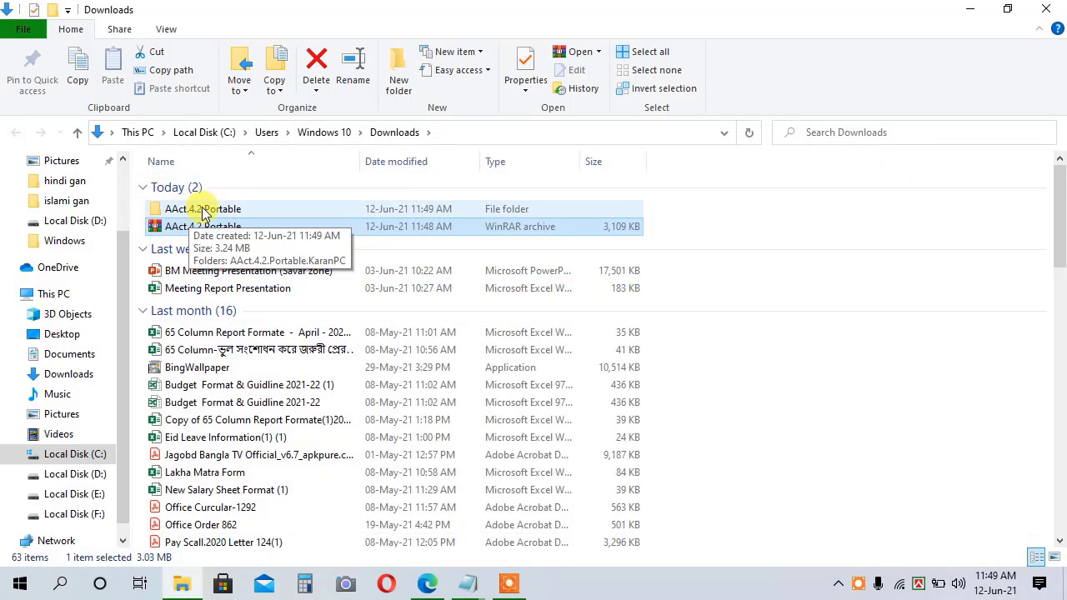
- Open the AAct.4.2.Portable.KaranPC folder inside the extracted AAct.4.2.Portable folder
click(224, 209)
double_click(224, 209)
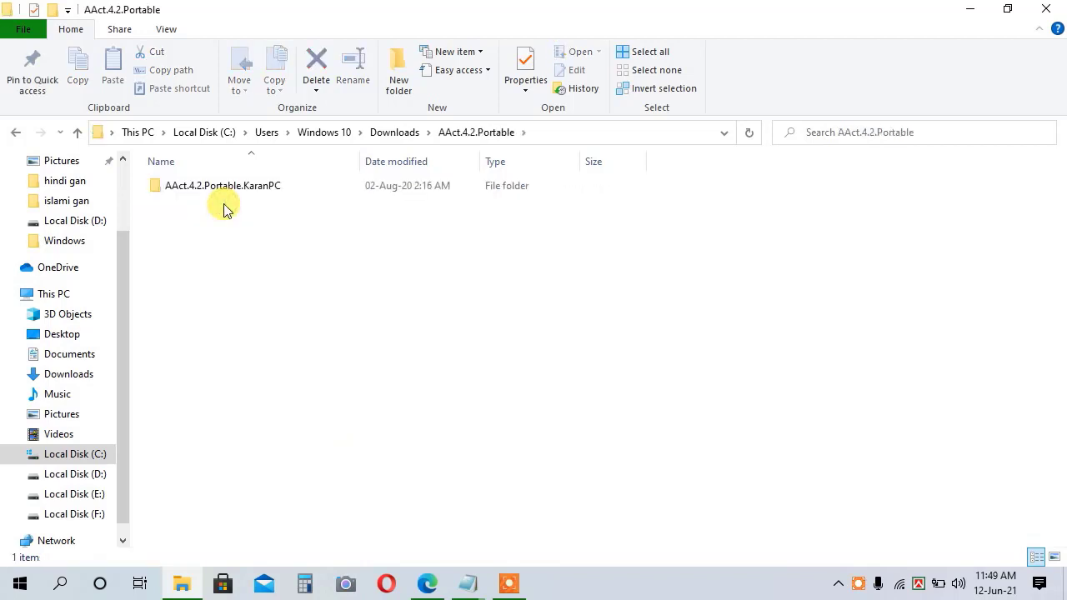
double_click(214, 186)
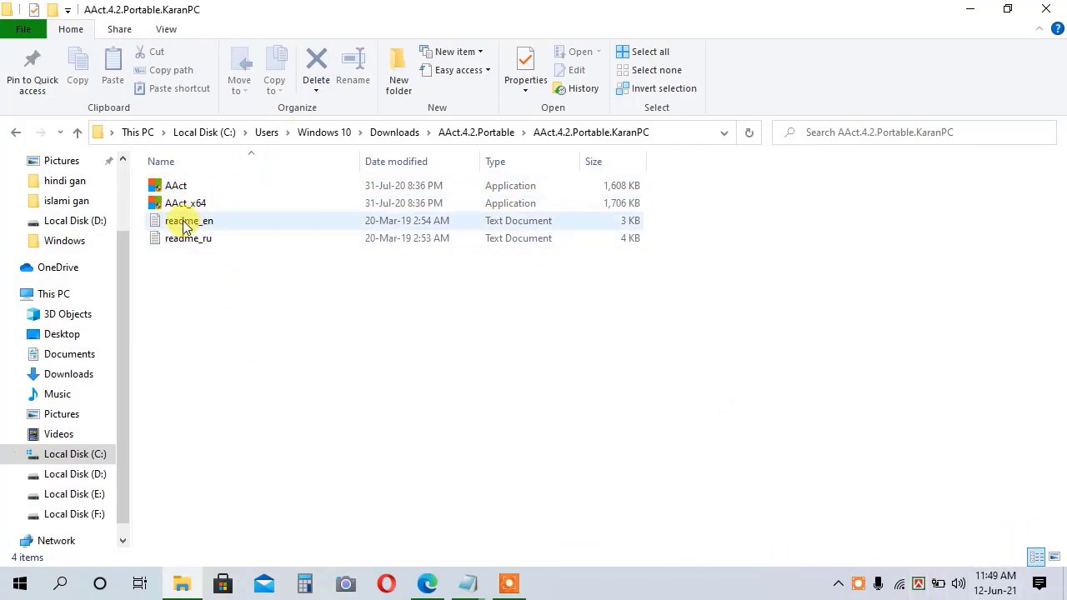
- Check the system type in the properties of This PC, and close the System window
click(977, 10)
click(973, 11)
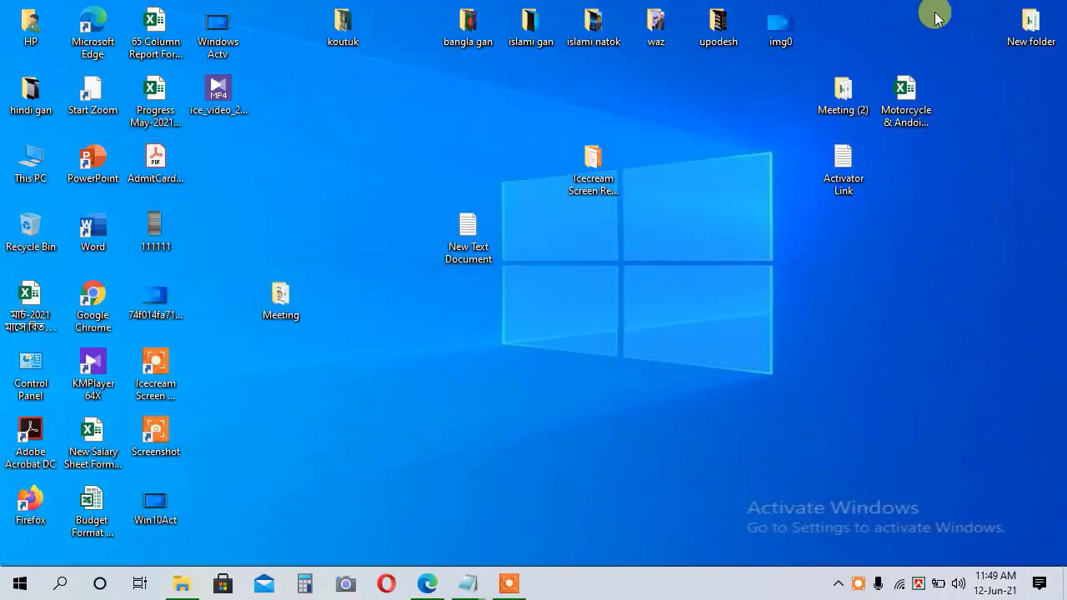
right_click(30, 165)
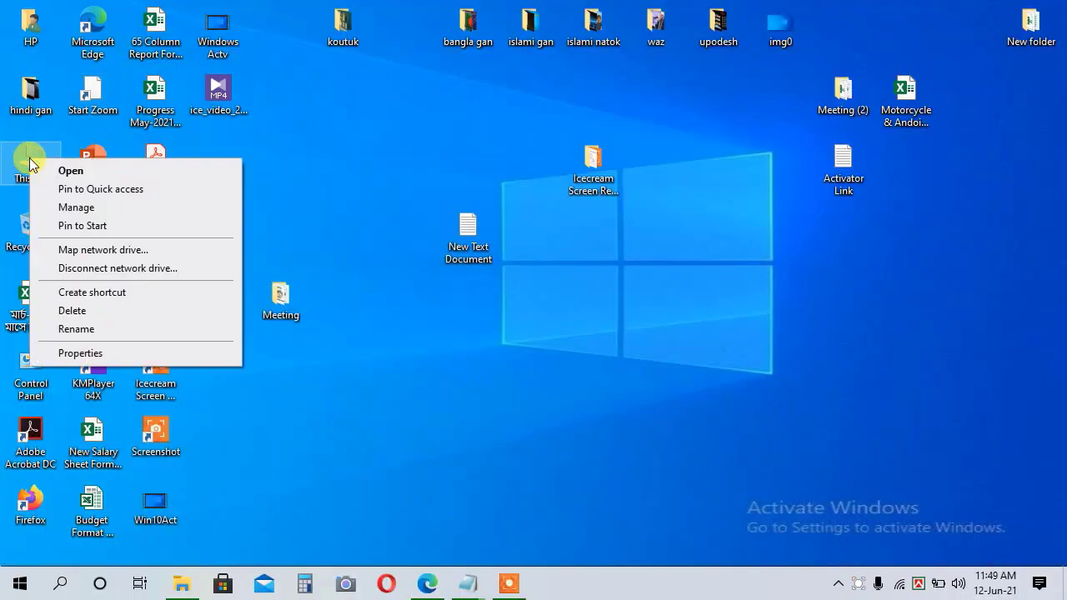
click(140, 357)
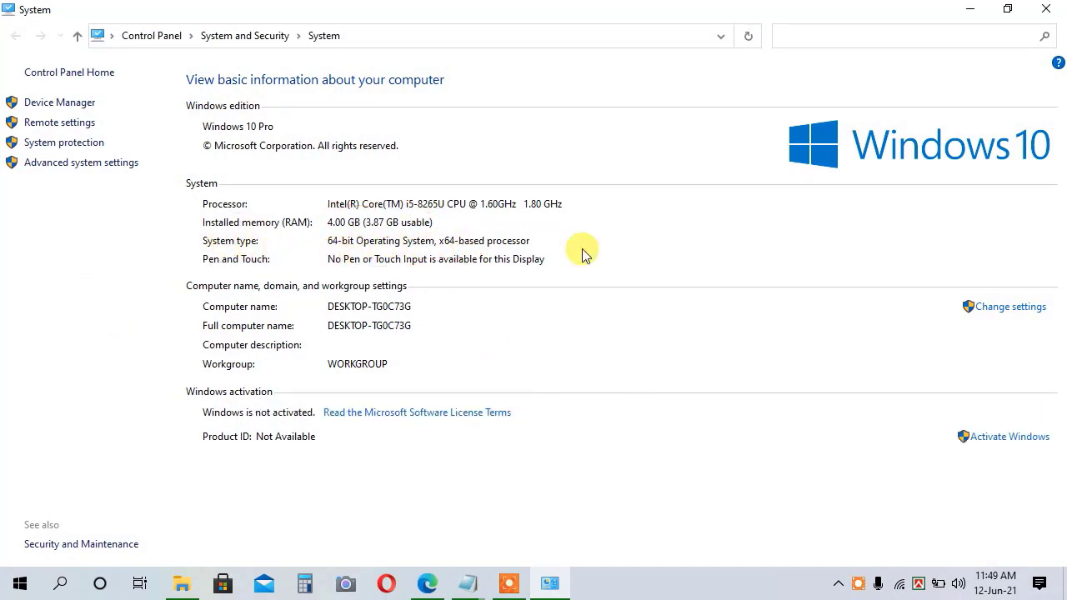
click(1046, 8)
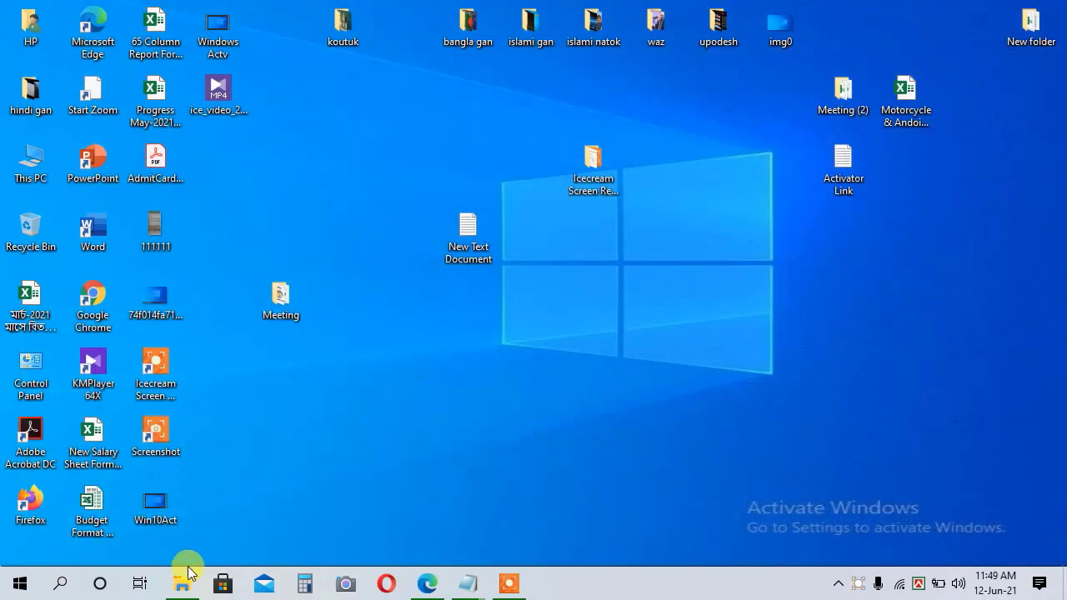
- Return to the extracted folder, run AAct_x64 as administrator and move its window nearer the middle of the desktop
click(185, 582)
click(175, 188)
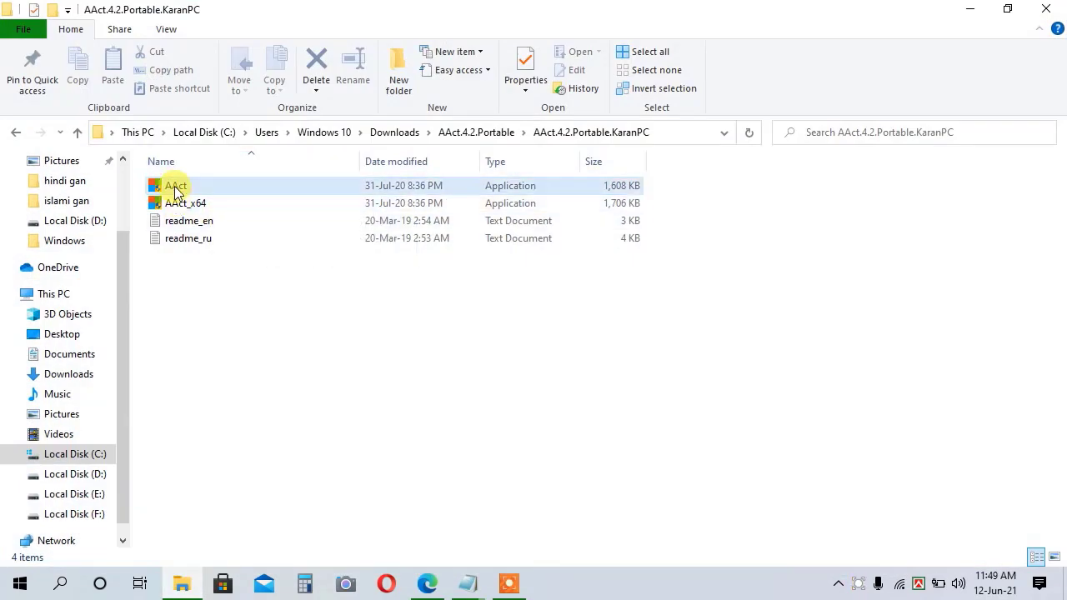
click(205, 207)
double_click(200, 209)
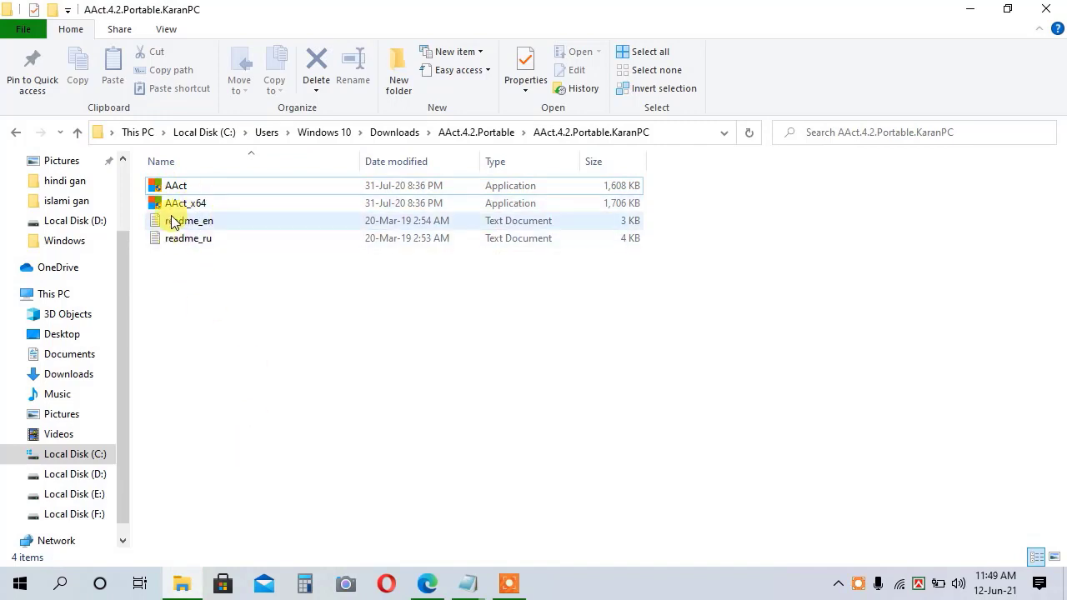
click(186, 207)
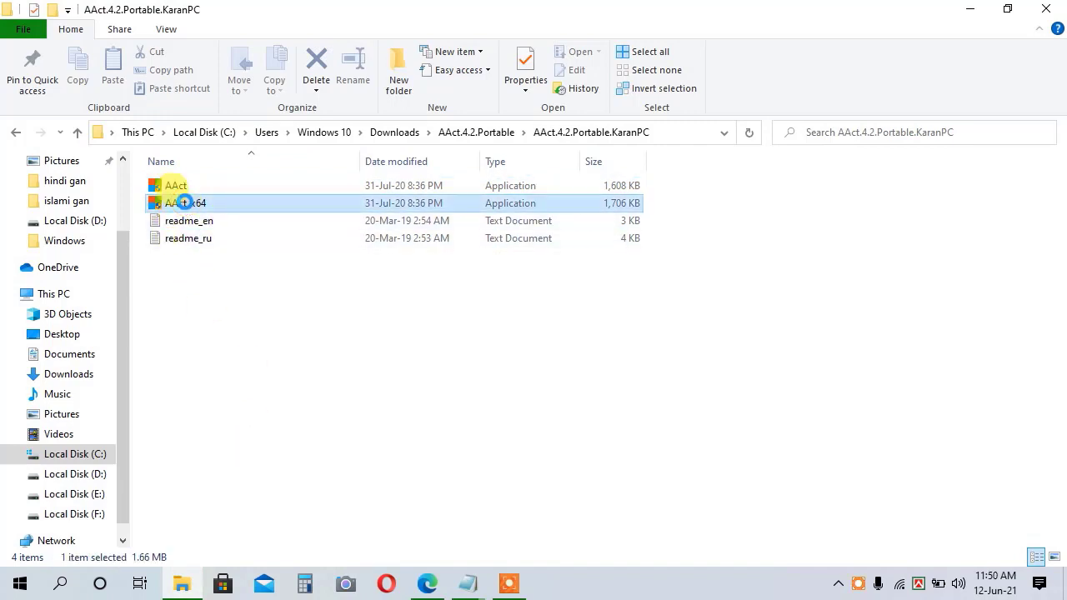
right_click(185, 203)
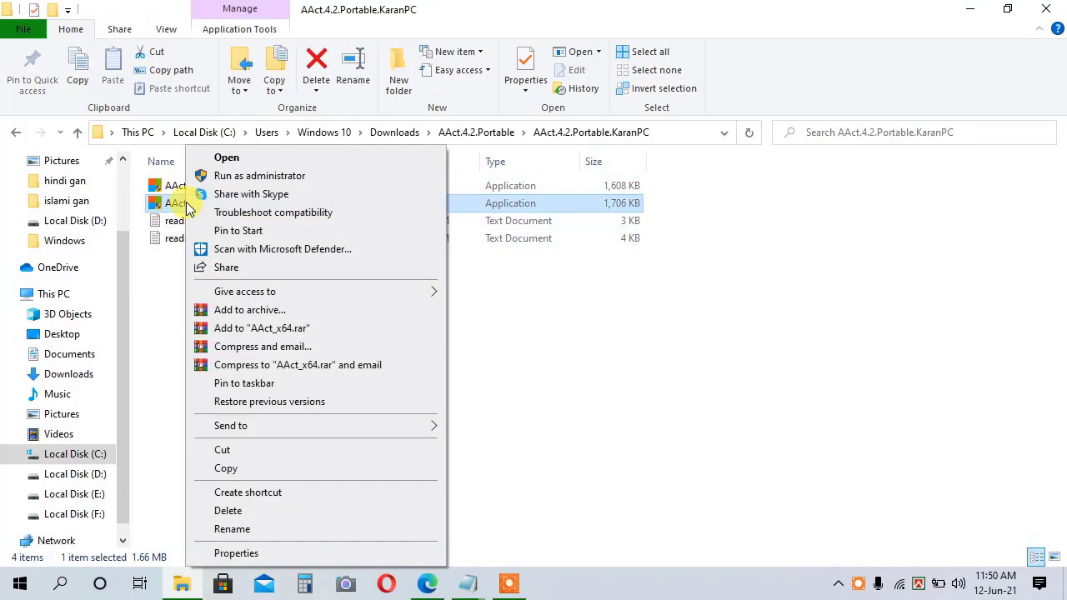
click(294, 179)
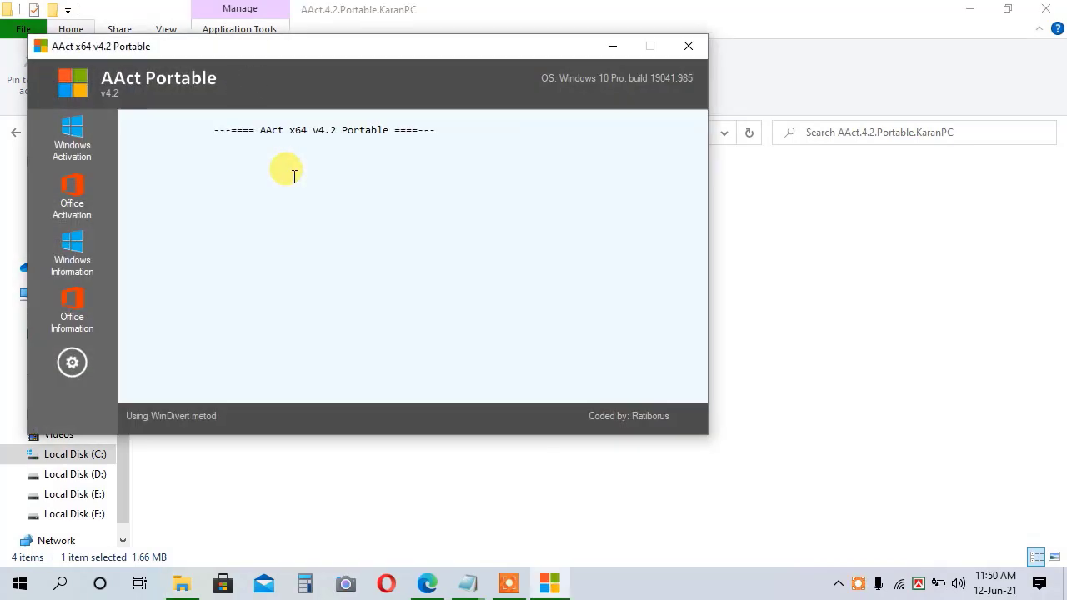
drag(338, 48, 506, 72)
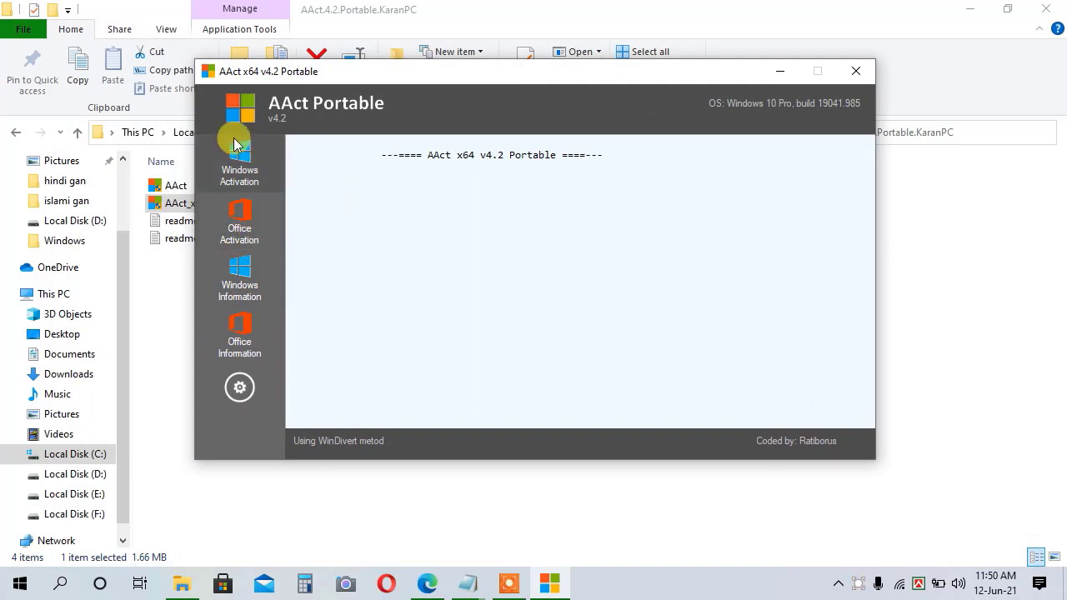
- Shift the AAct window slightly and run its Windows activation for the installed Windows 10 Pro
drag(495, 72, 503, 69)
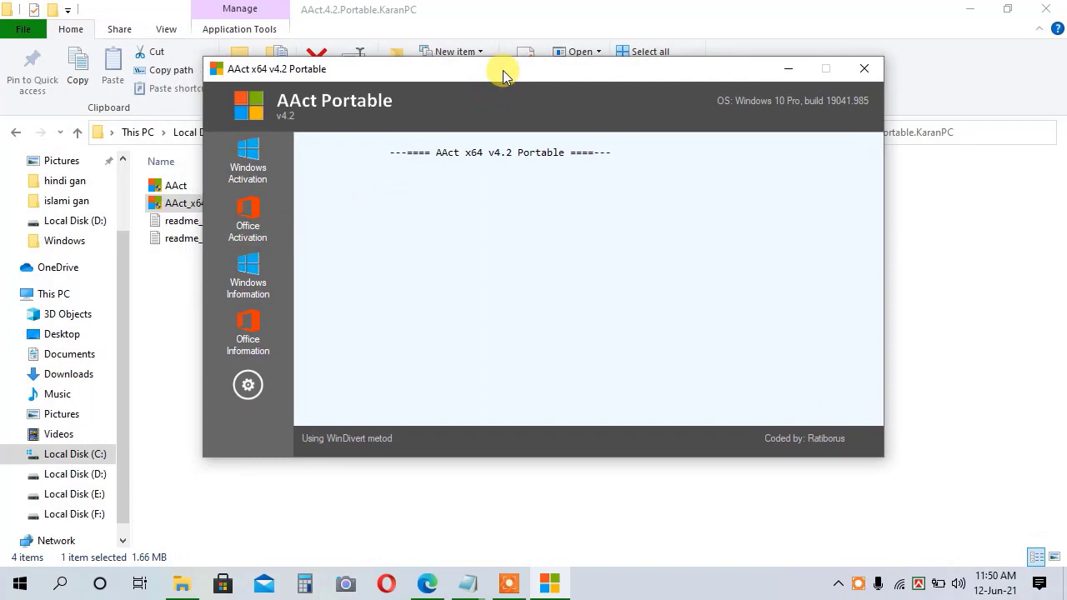
click(250, 165)
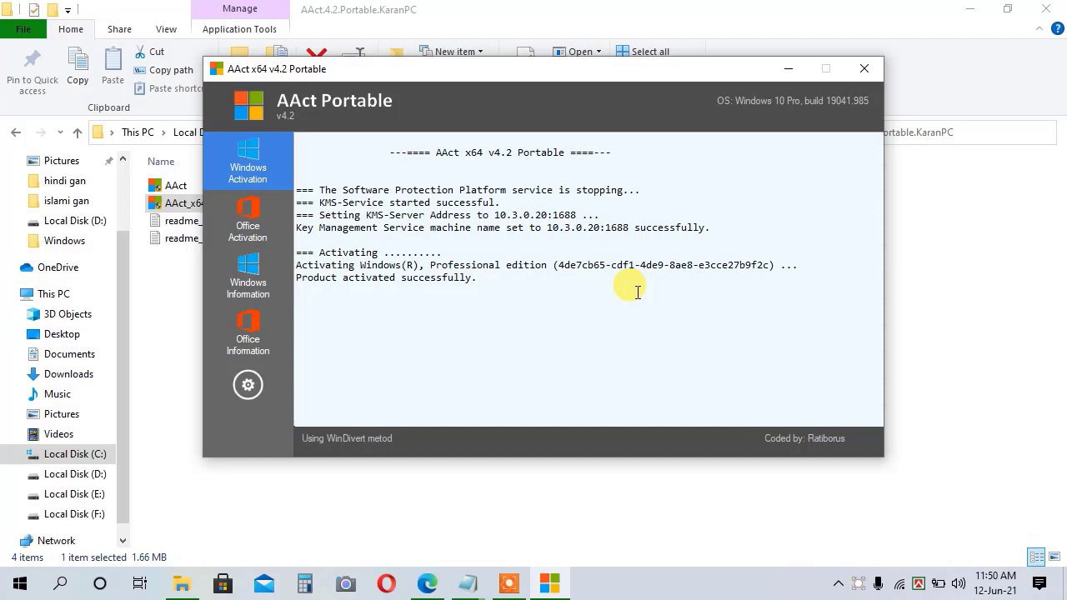
click(857, 584)
click(517, 557)
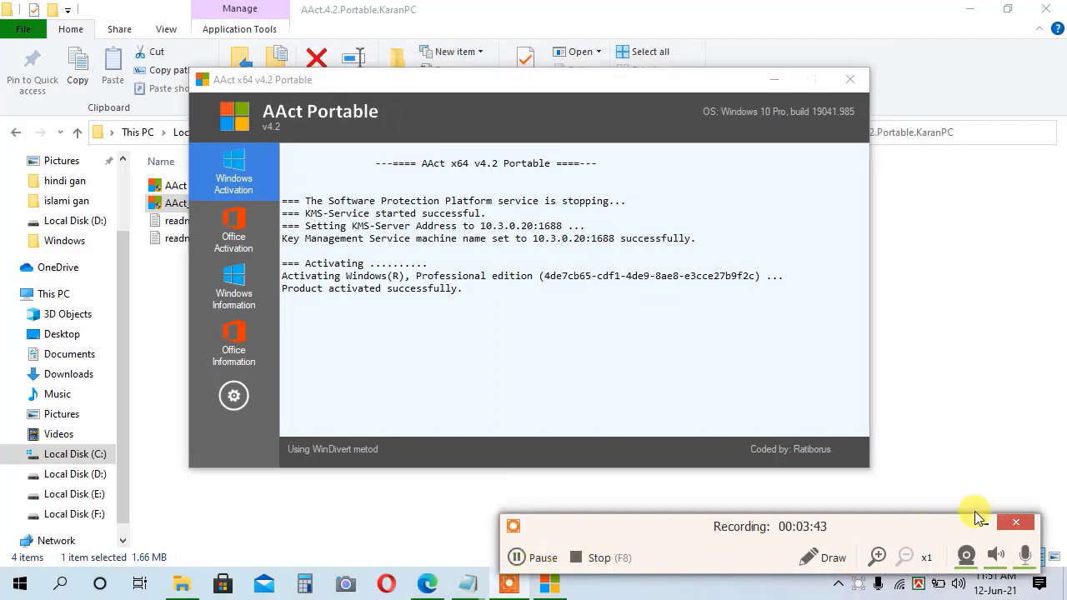
click(985, 523)
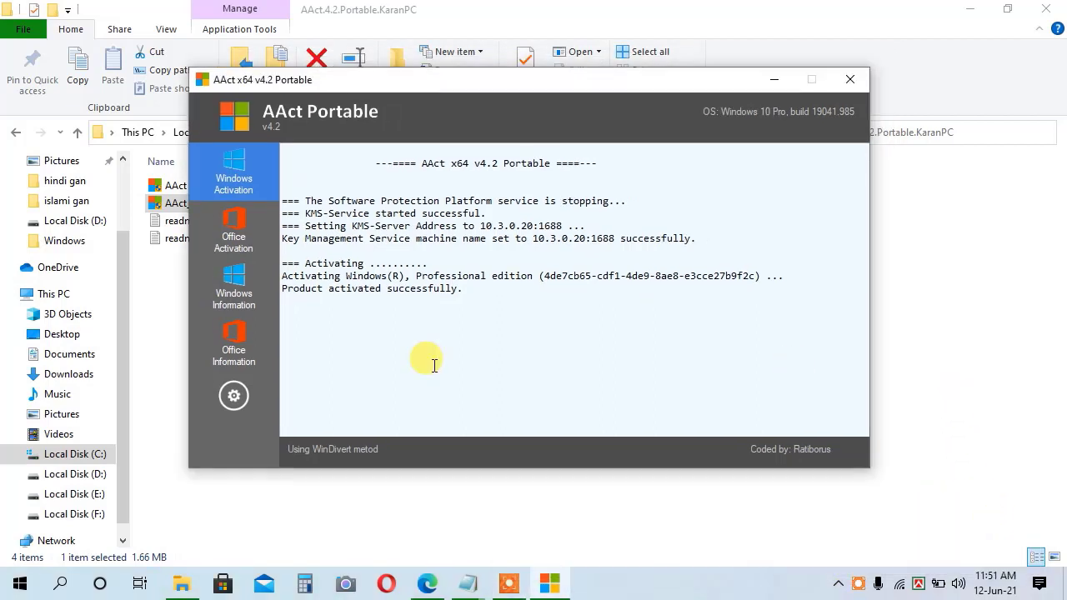
- Close the extracted AAct.4.2.Portable.KaranPC folder window and minimize AAct to reveal the empty desktop
click(1046, 8)
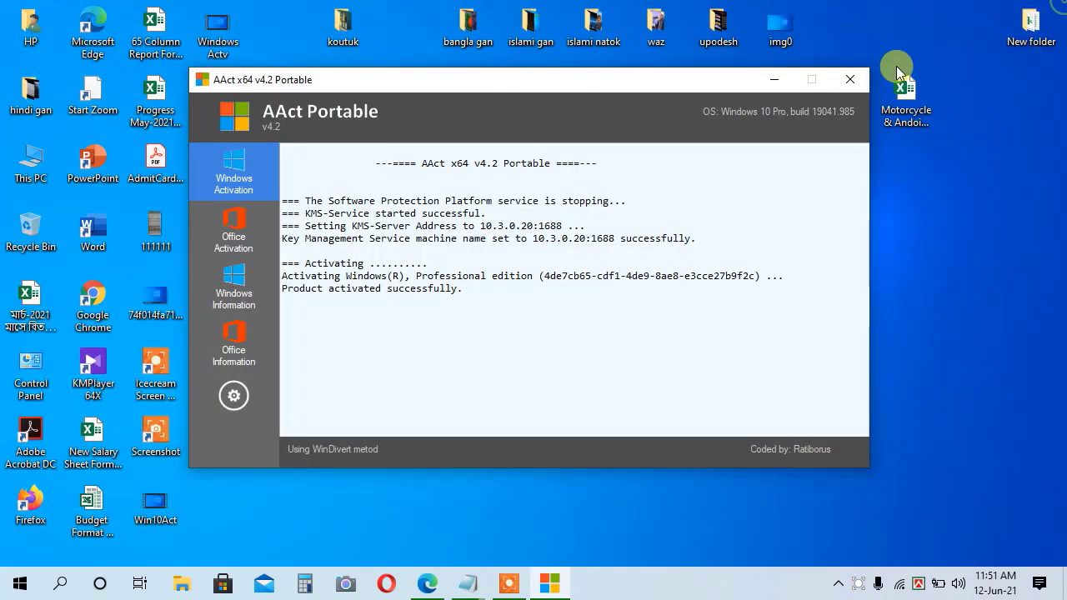
click(772, 81)
drag(801, 460, 1063, 573)
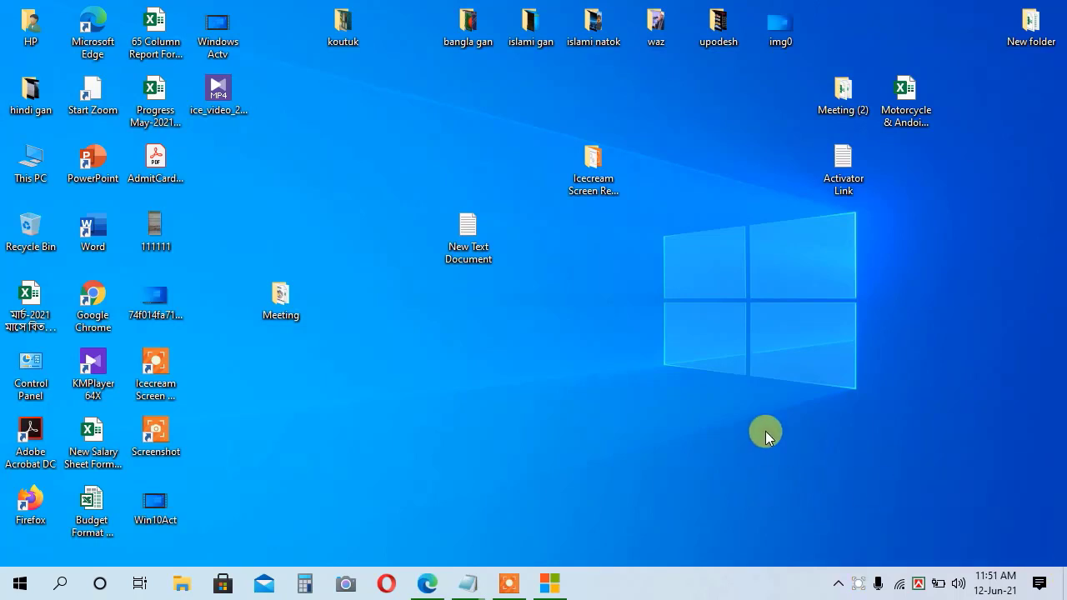
drag(764, 431, 1042, 567)
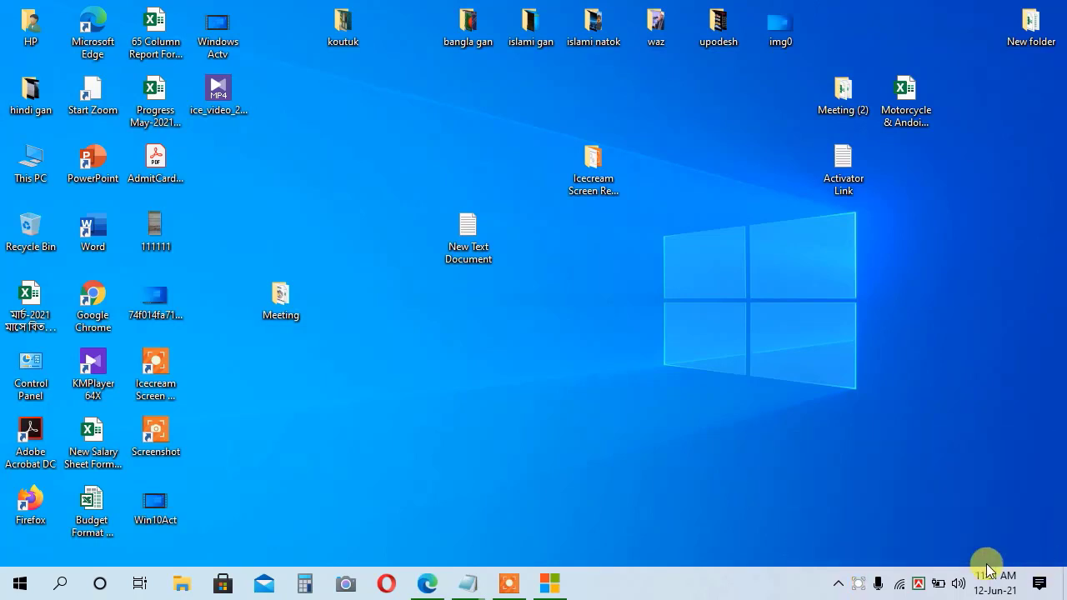
- Open the properties of This PC from the desktop to check the Windows activation section
right_click(23, 163)
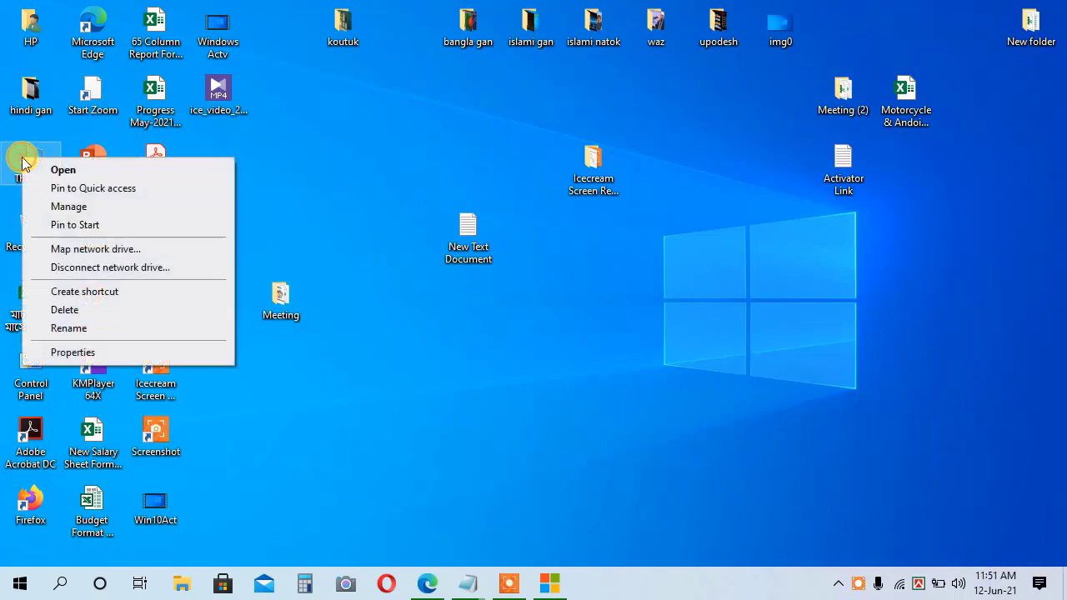
click(91, 357)
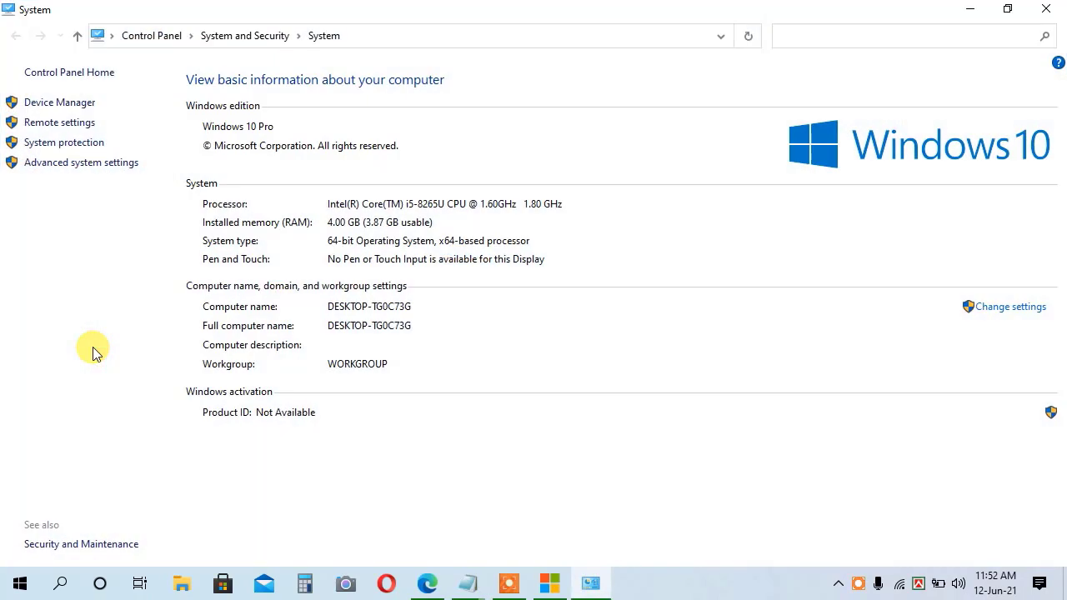